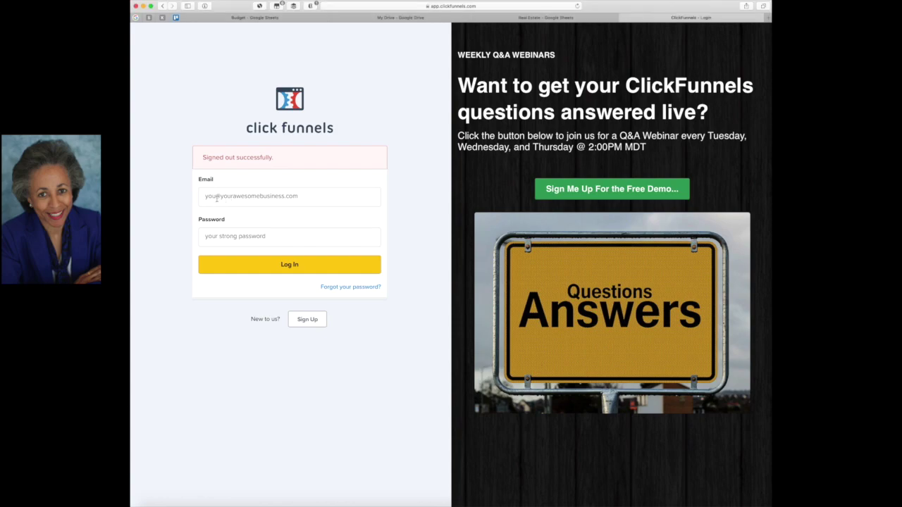
# - Log in to the account with its email and password
pyautogui.click(217, 199)
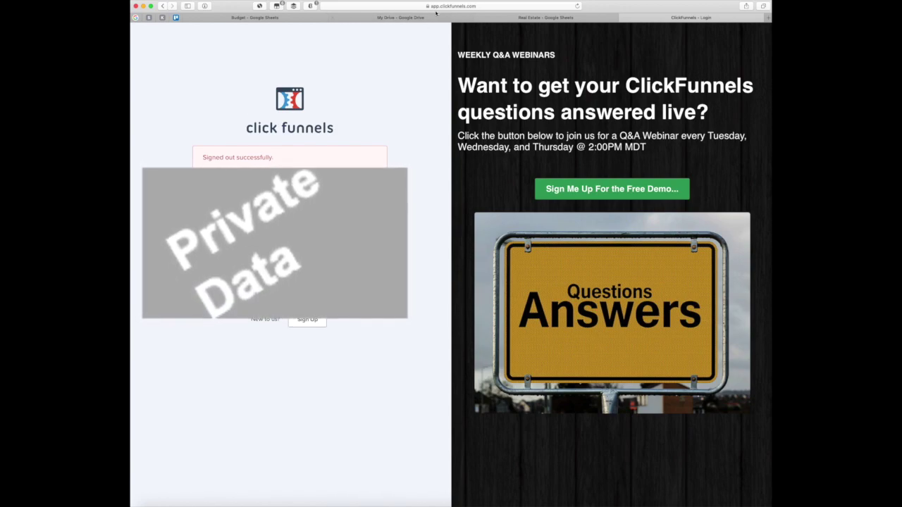
pyautogui.press('Return')
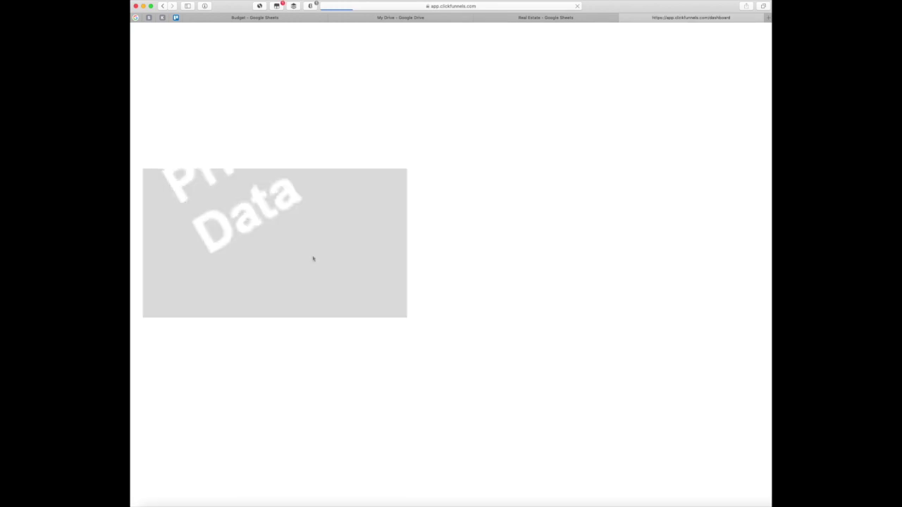
# - Go to the funnels list and add a new funnel using the Cookbook Builder Process
pyautogui.moveTo(526, 35)
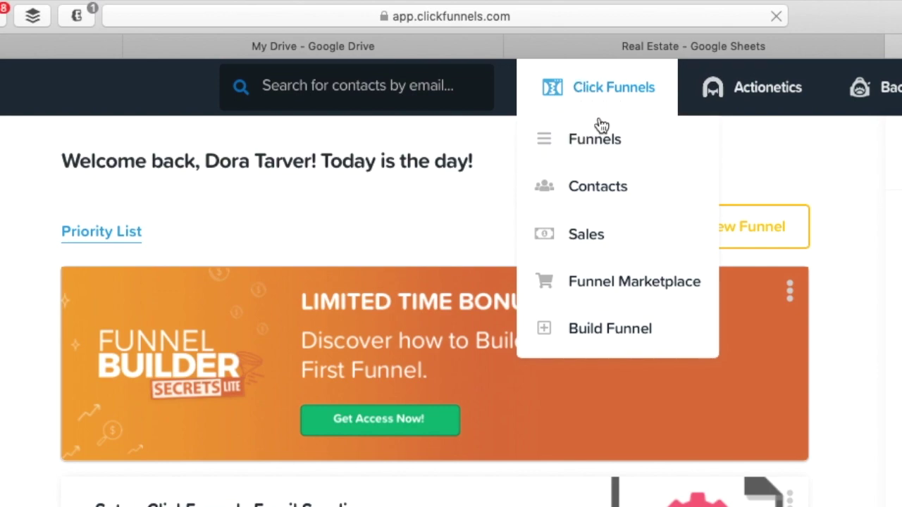
pyautogui.click(595, 146)
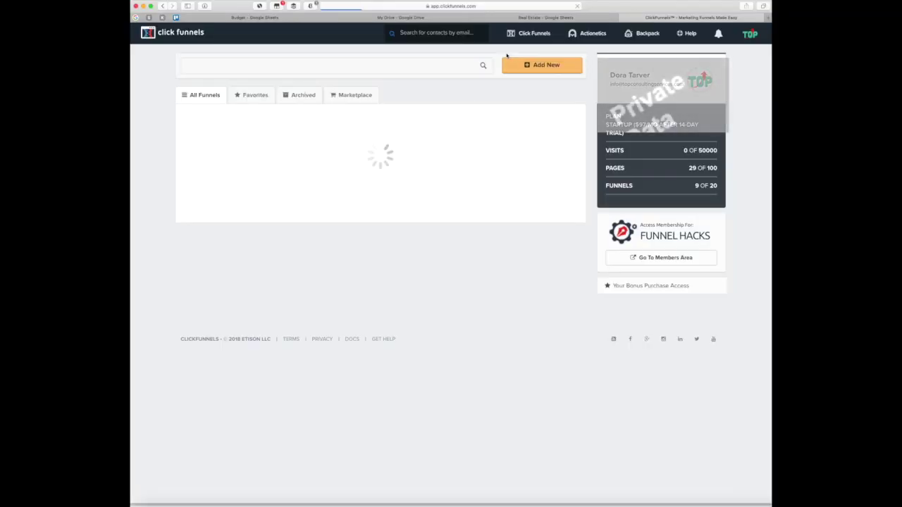
pyautogui.moveTo(518, 35)
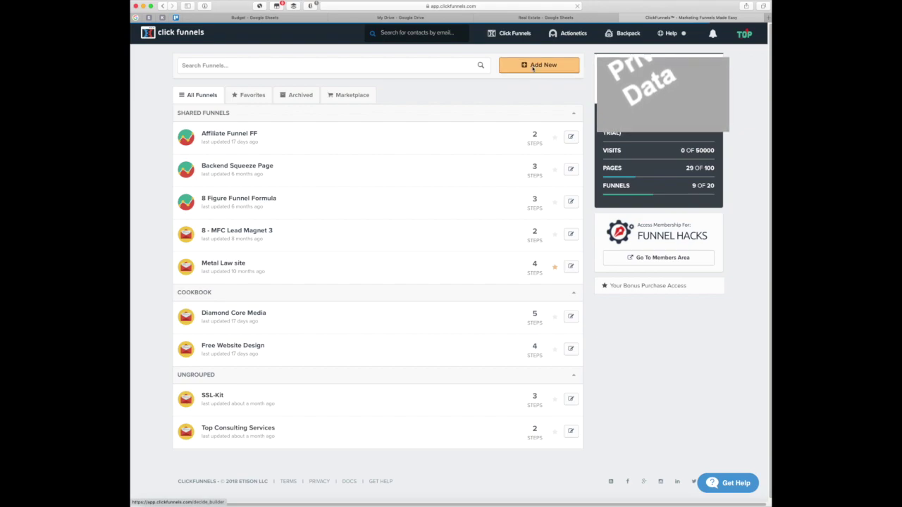
pyautogui.click(535, 67)
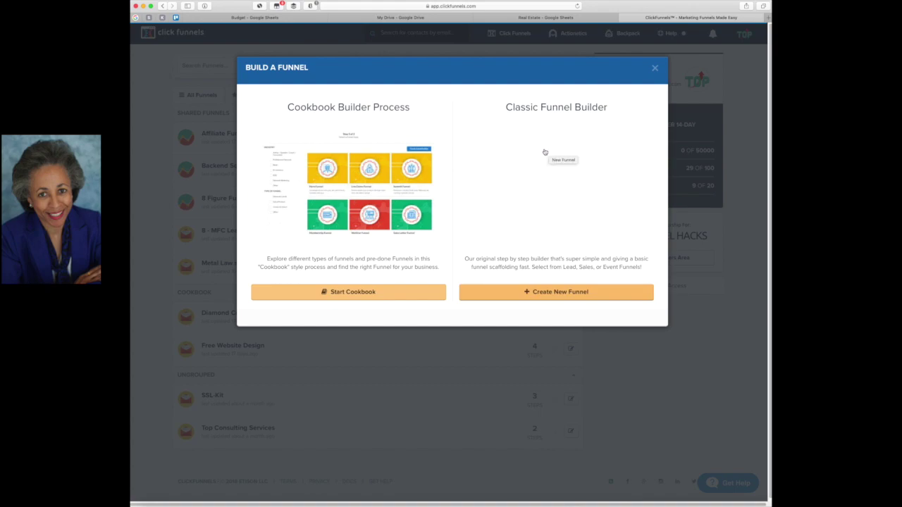
pyautogui.click(352, 295)
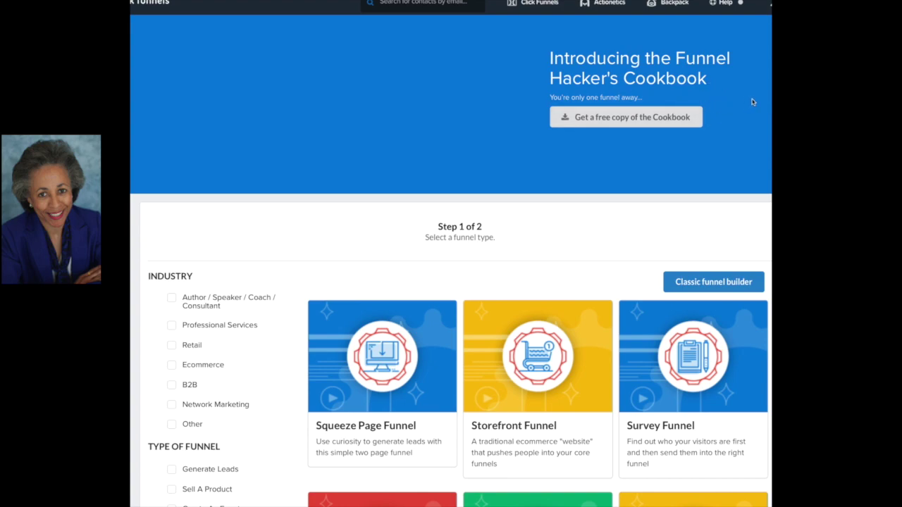
# - Try filtering the funnel types by Author / Speaker / Coach / Consultant with Generate Leads and Sell A Product, and clear these filters again
pyautogui.scroll(-2, 755, 116)
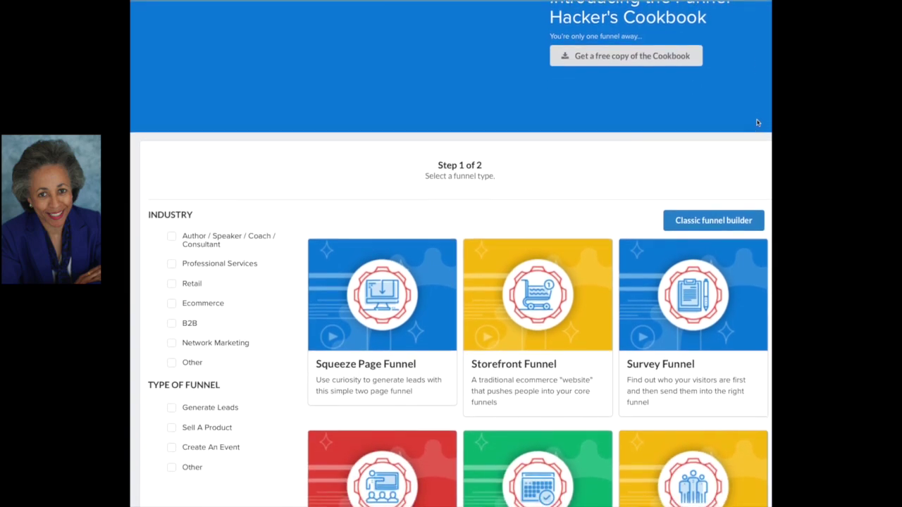
pyautogui.scroll(2, 758, 135)
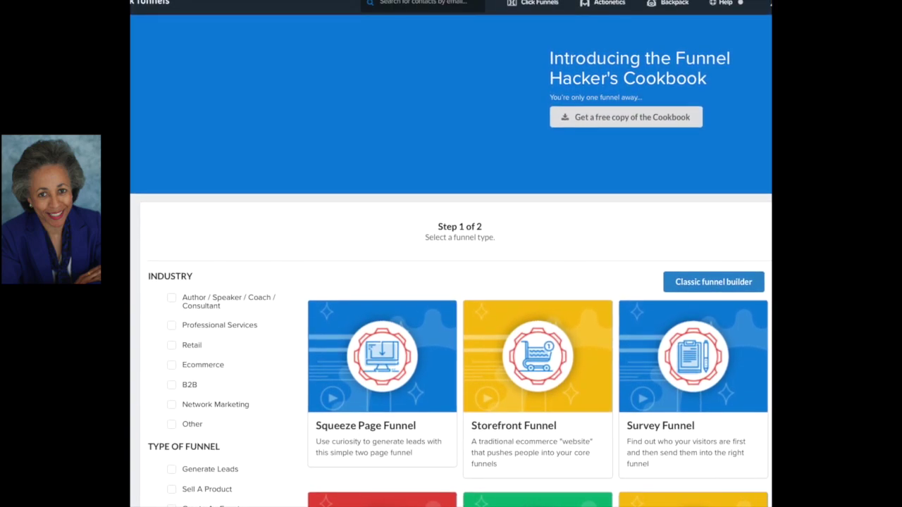
pyautogui.scroll(-5, 757, 86)
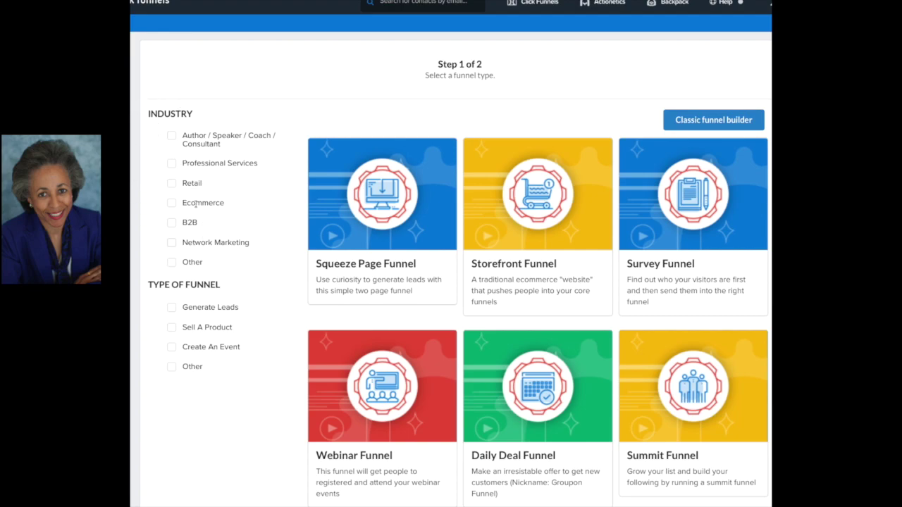
pyautogui.click(172, 137)
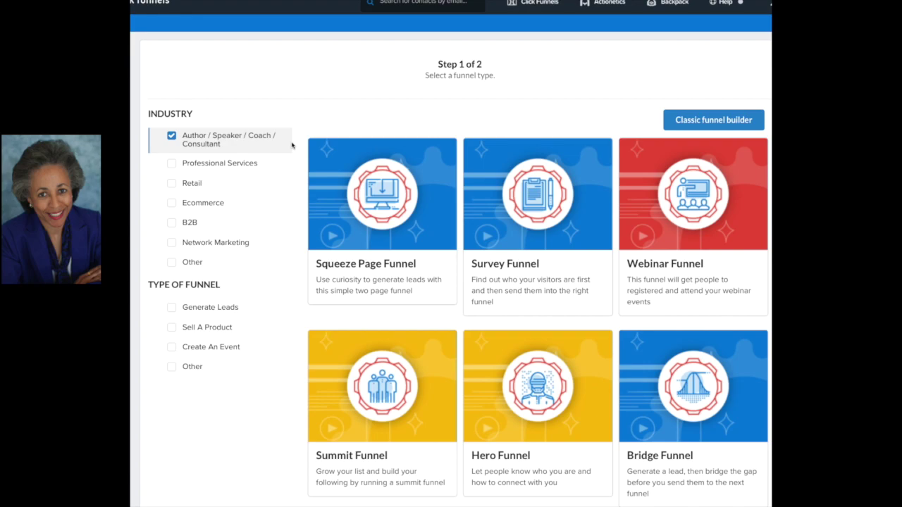
pyautogui.click(172, 308)
pyautogui.click(172, 328)
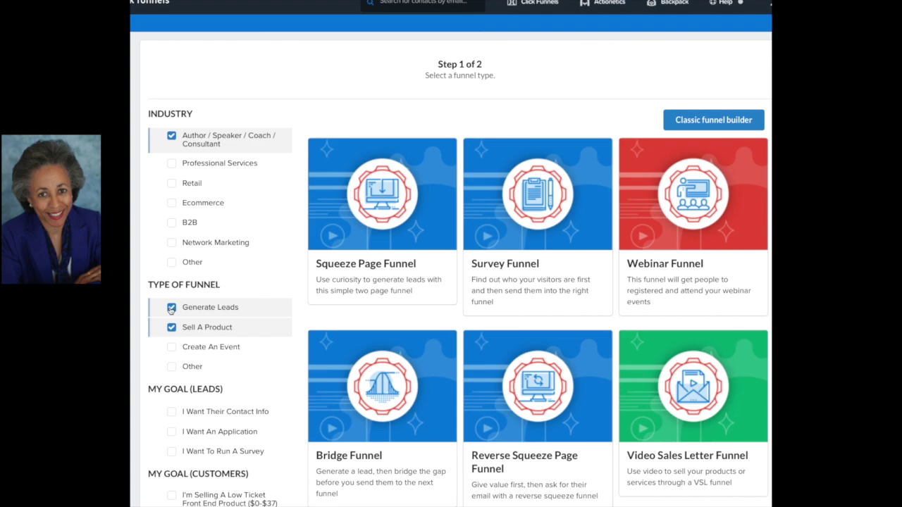
pyautogui.click(171, 308)
pyautogui.click(171, 328)
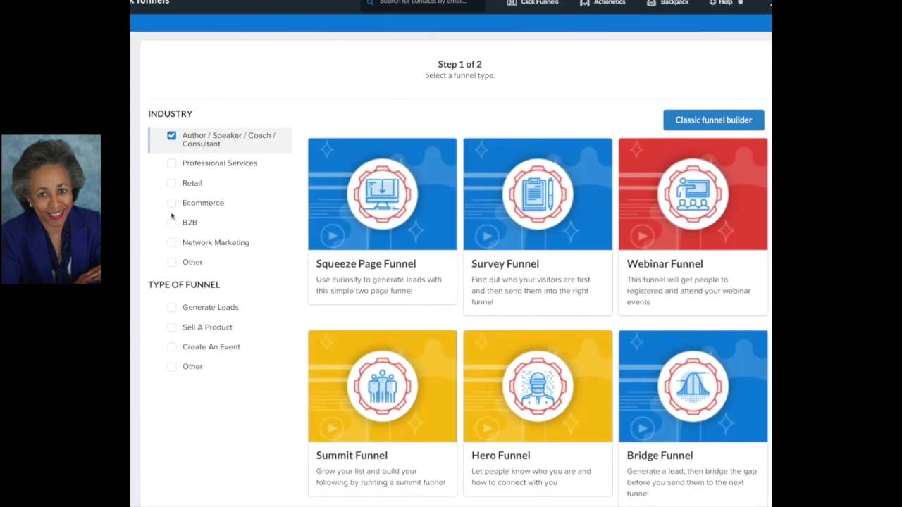
pyautogui.click(171, 136)
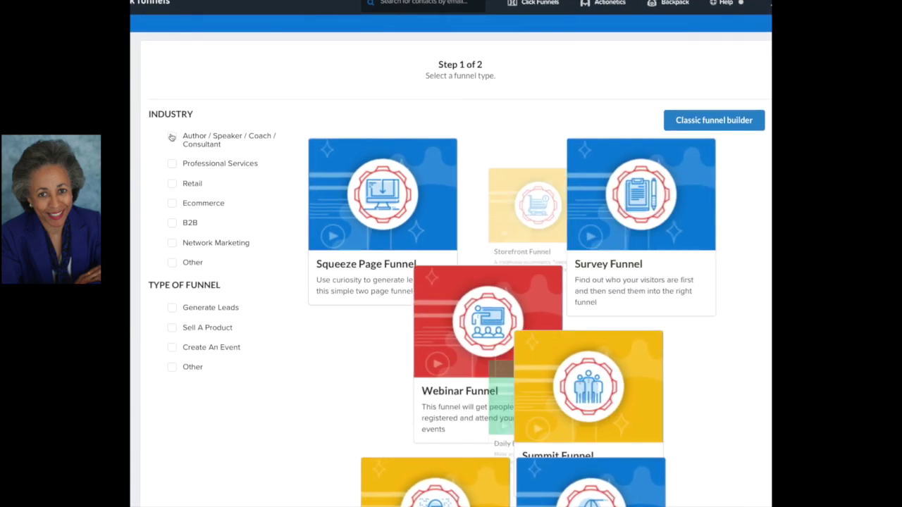
# - Filter the funnel types by the Professional Services industry and the Generate Leads type
pyautogui.click(171, 164)
pyautogui.click(171, 165)
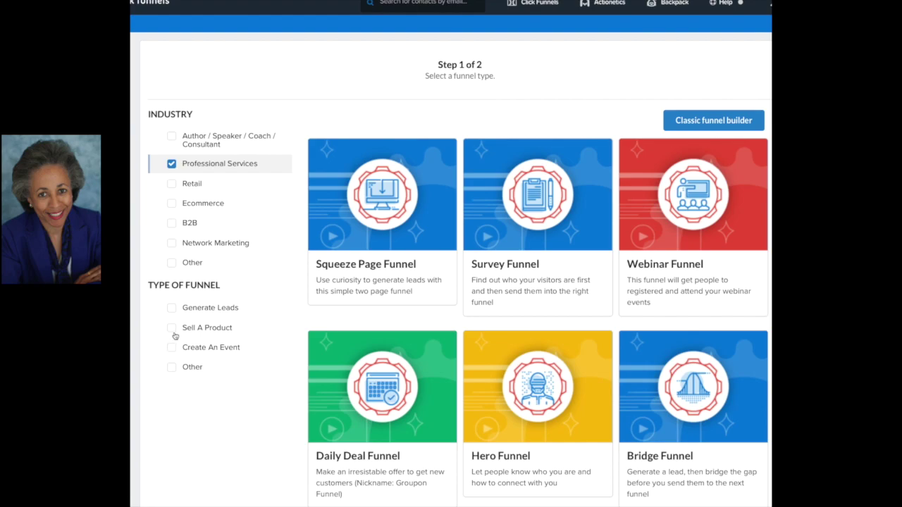
pyautogui.click(172, 309)
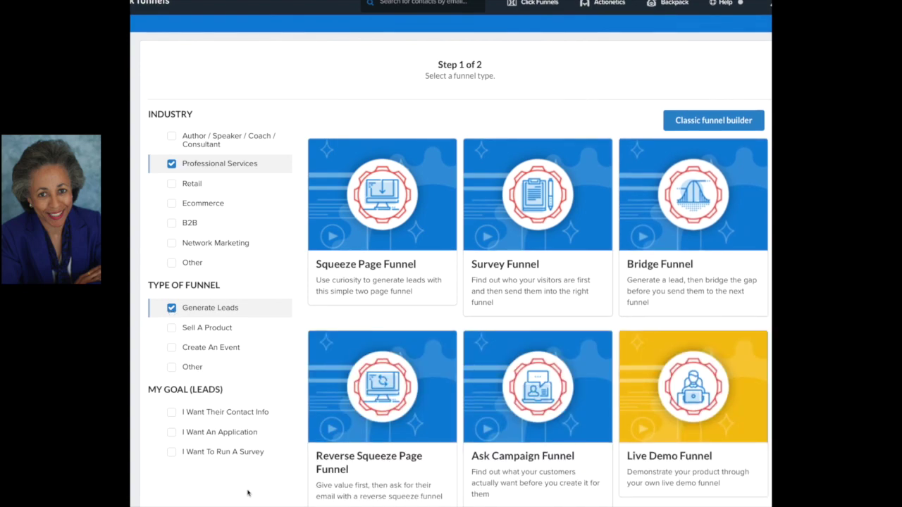
# - Select the Homepage Funnel from the filtered funnel types
pyautogui.scroll(-1, 317, 423)
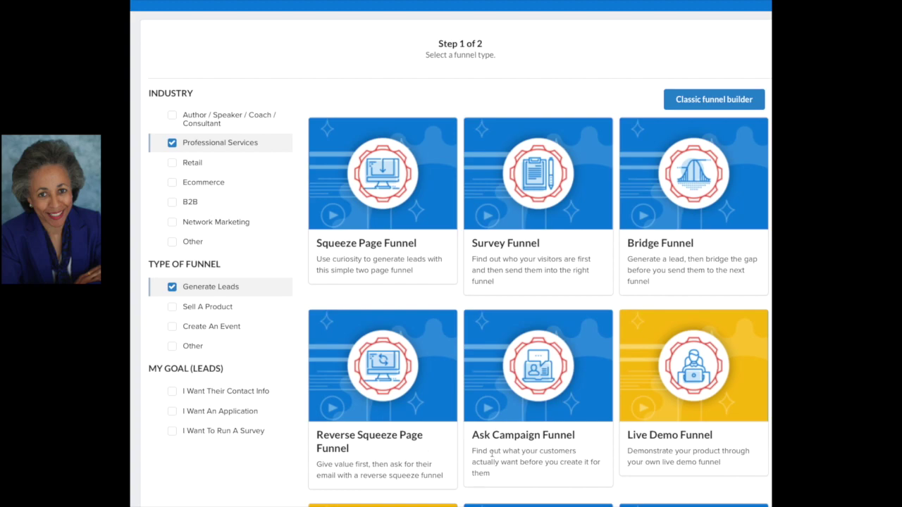
pyautogui.scroll(-3, 521, 454)
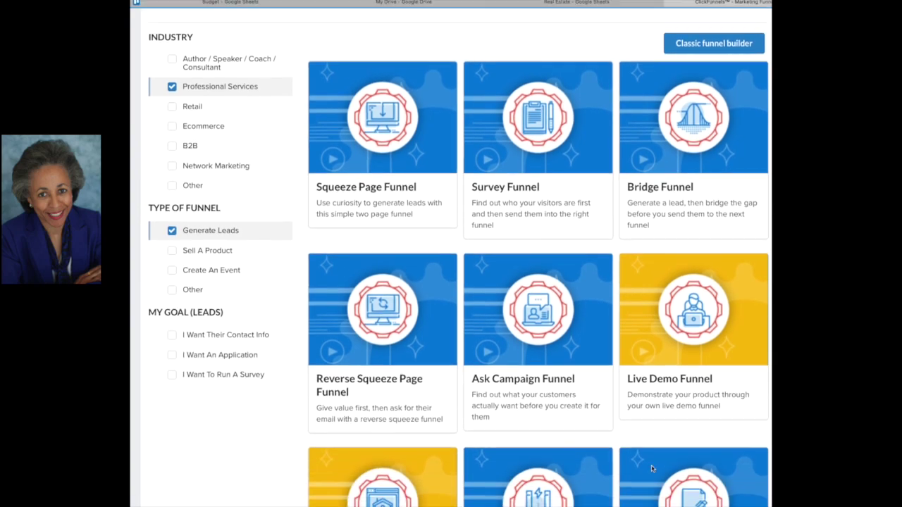
pyautogui.scroll(-1, 652, 445)
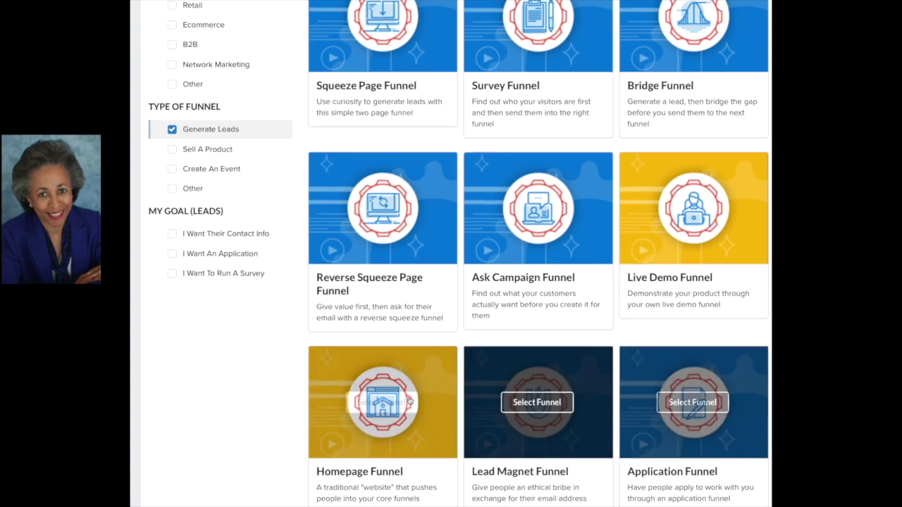
pyautogui.moveTo(360, 413)
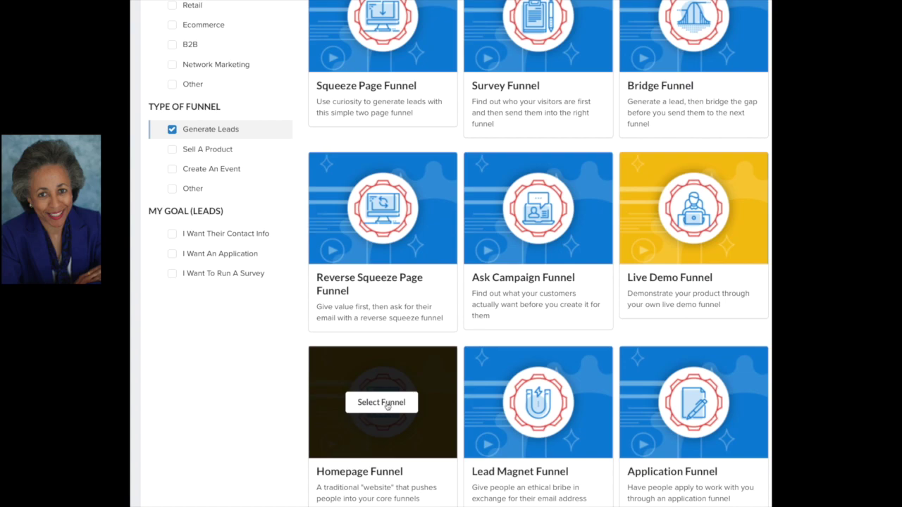
pyautogui.click(386, 404)
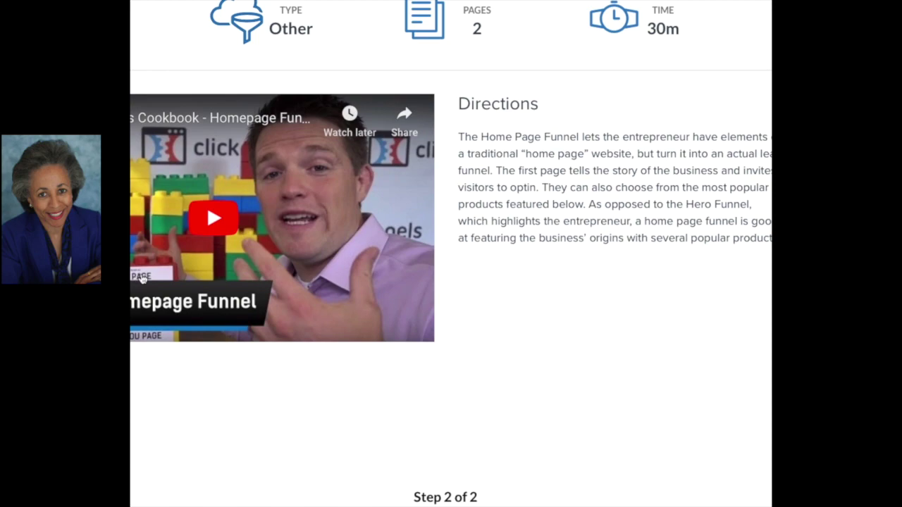
# - Review the Homepage Funnel's directions and browse its free and paid templates
pyautogui.scroll(-1, 437, 360)
pyautogui.scroll(-3, 445, 356)
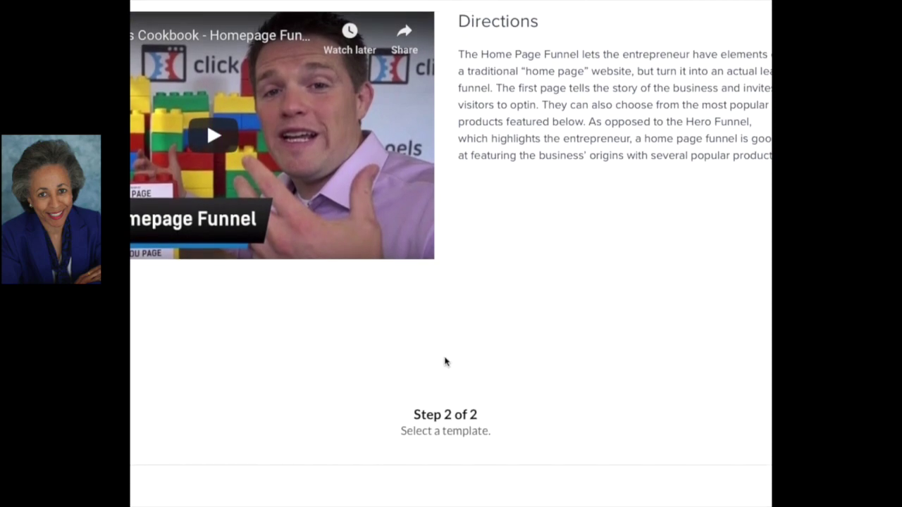
pyautogui.scroll(4, 445, 423)
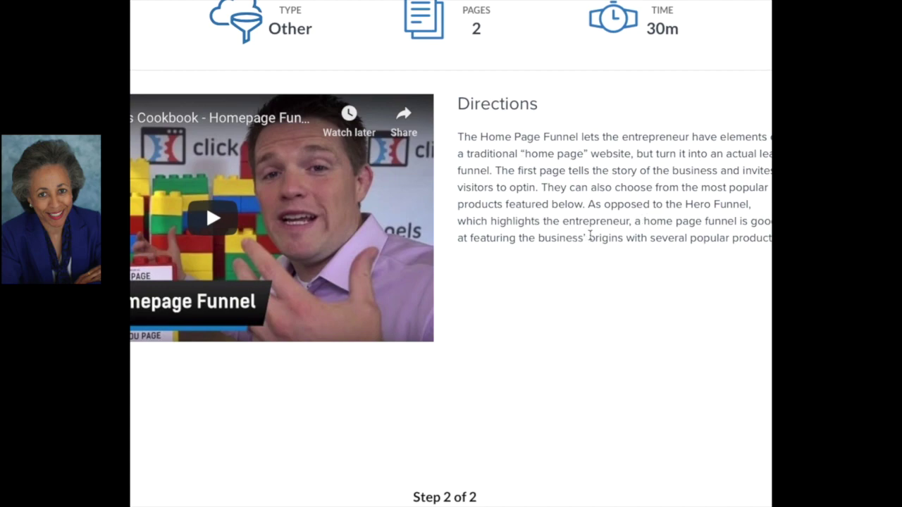
pyautogui.scroll(-2, 624, 181)
pyautogui.scroll(-5, 621, 212)
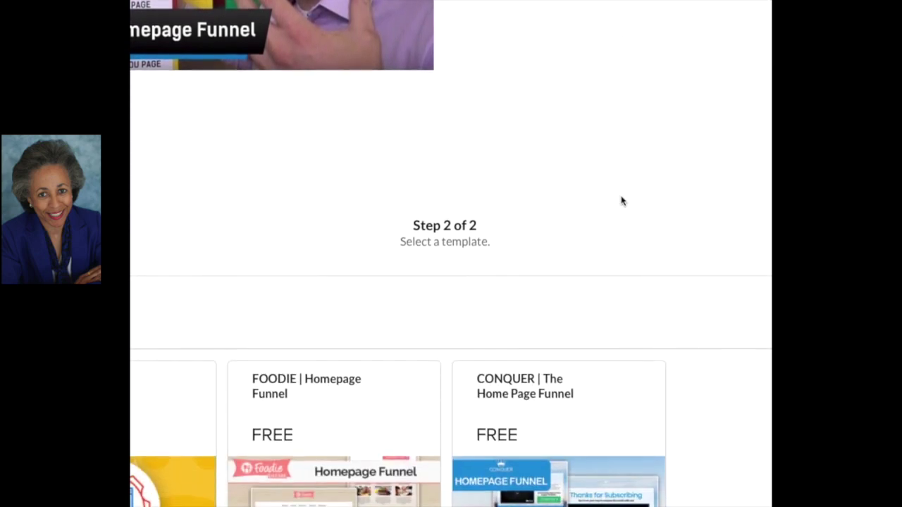
pyautogui.scroll(-3, 621, 204)
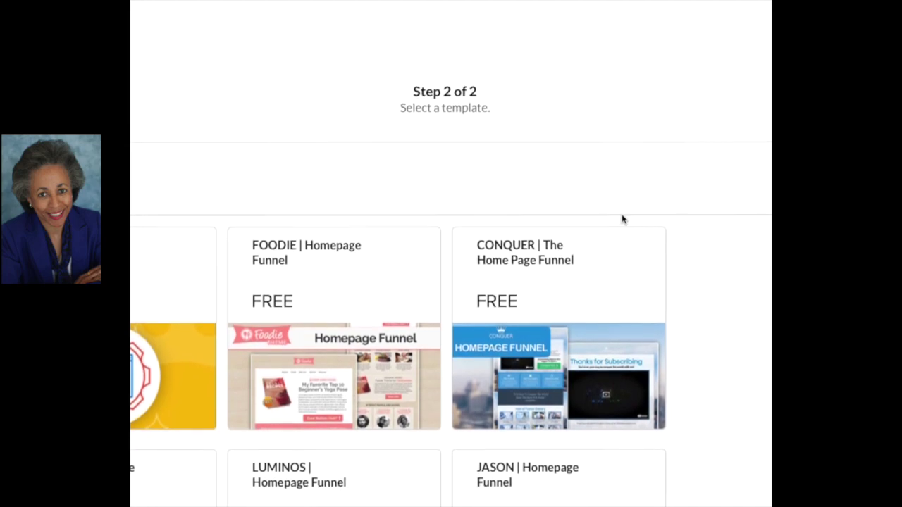
pyautogui.scroll(-1, 623, 220)
pyautogui.scroll(-1, 622, 220)
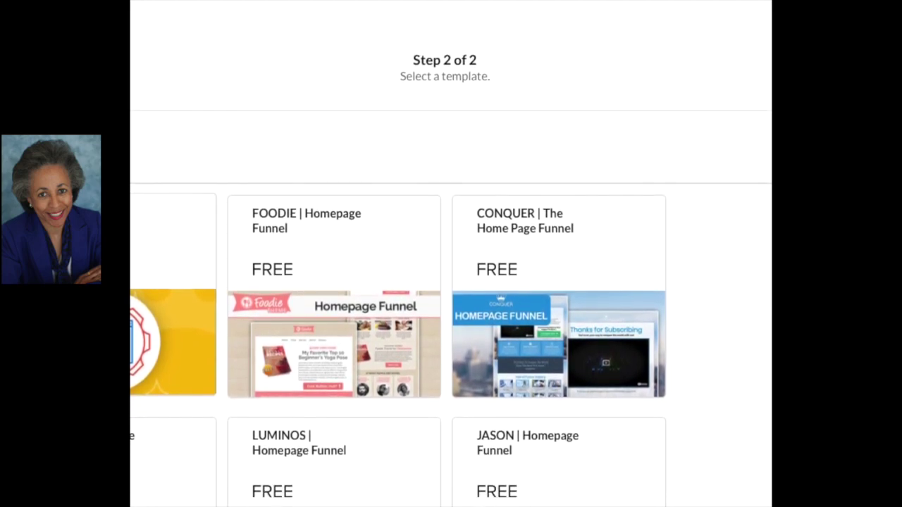
pyautogui.scroll(-2, 451, 282)
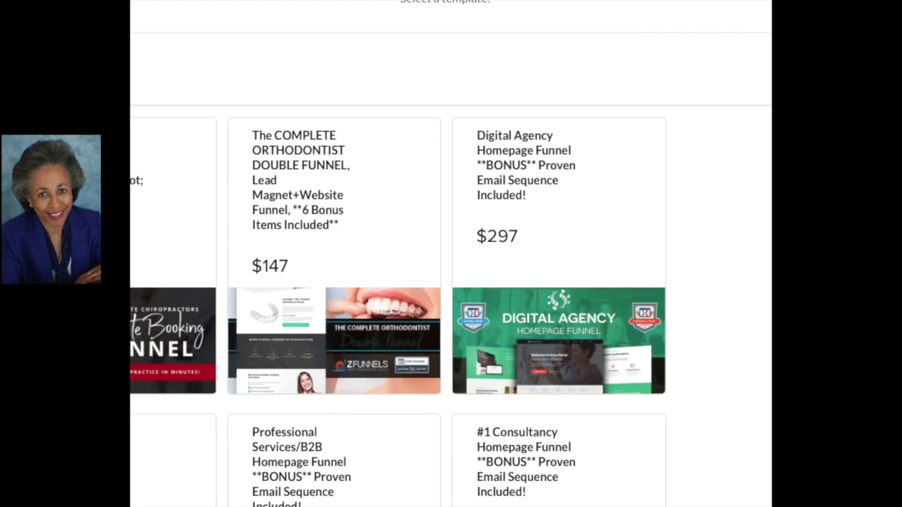
pyautogui.scroll(-3, 520, 248)
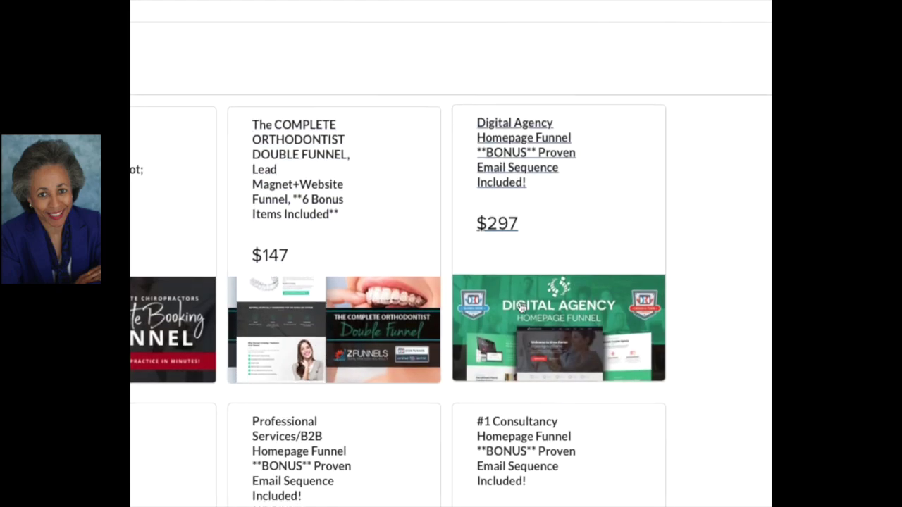
pyautogui.scroll(-3, 520, 248)
pyautogui.scroll(9, 519, 374)
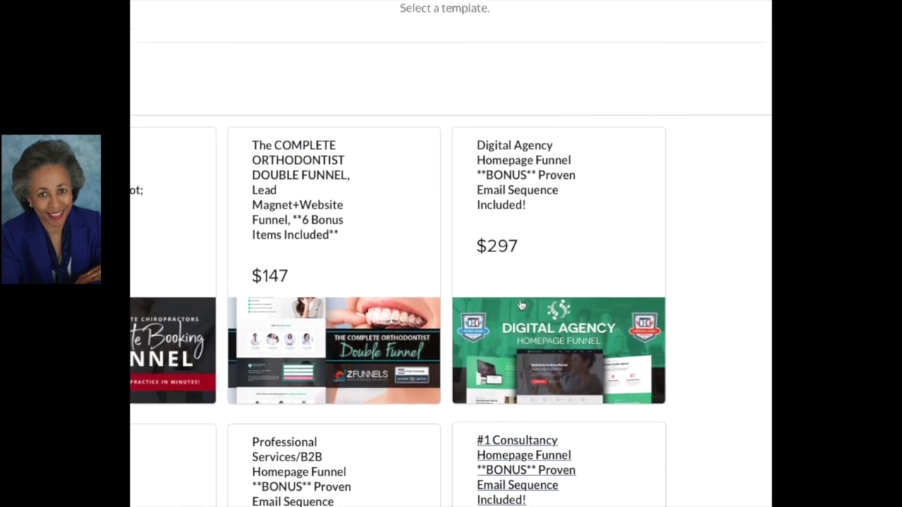
# - Open the free CONQUER | The Home Page Funnel template
pyautogui.scroll(-4, 451, 254)
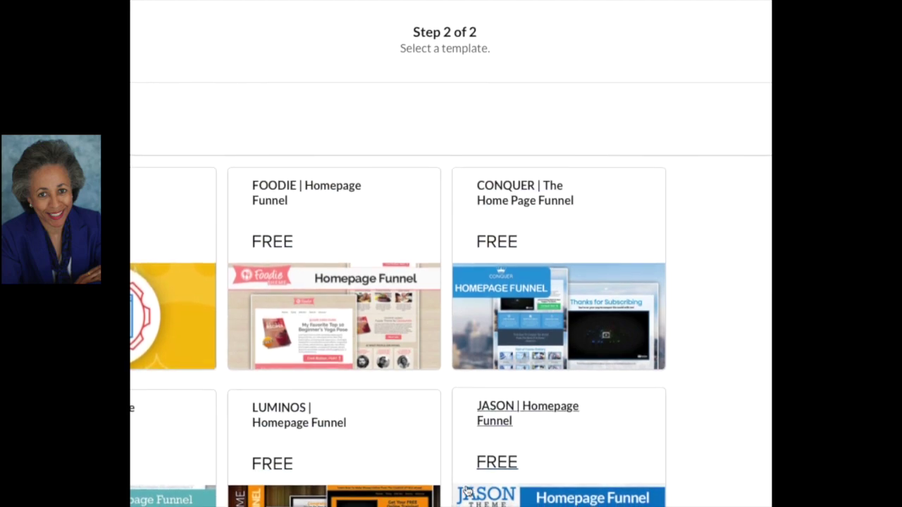
pyautogui.scroll(-1, 468, 491)
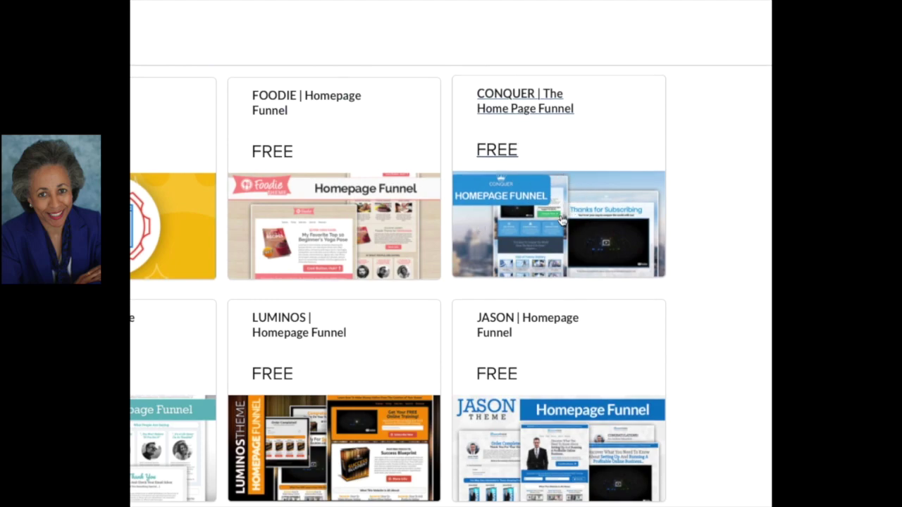
pyautogui.click(545, 110)
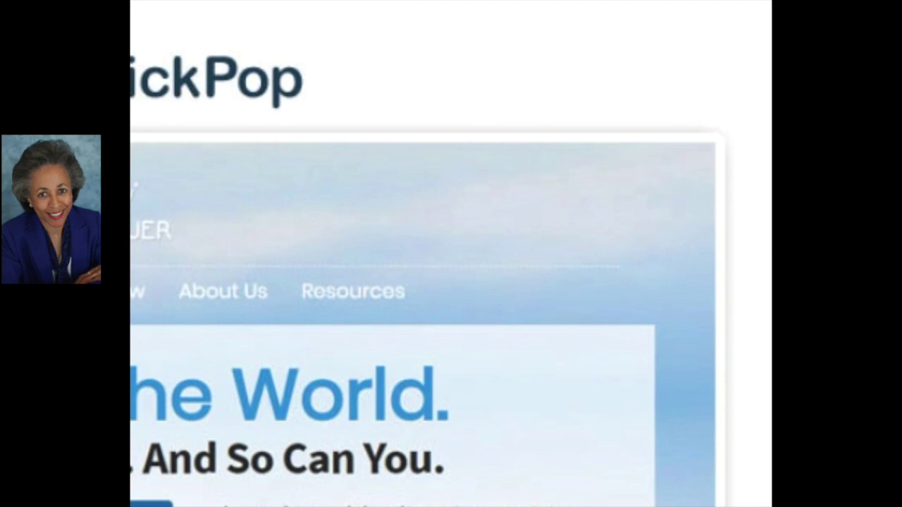
# - Examine the CONQUER template's home page preview from its header down to its footer
pyautogui.scroll(-10, 276, 388)
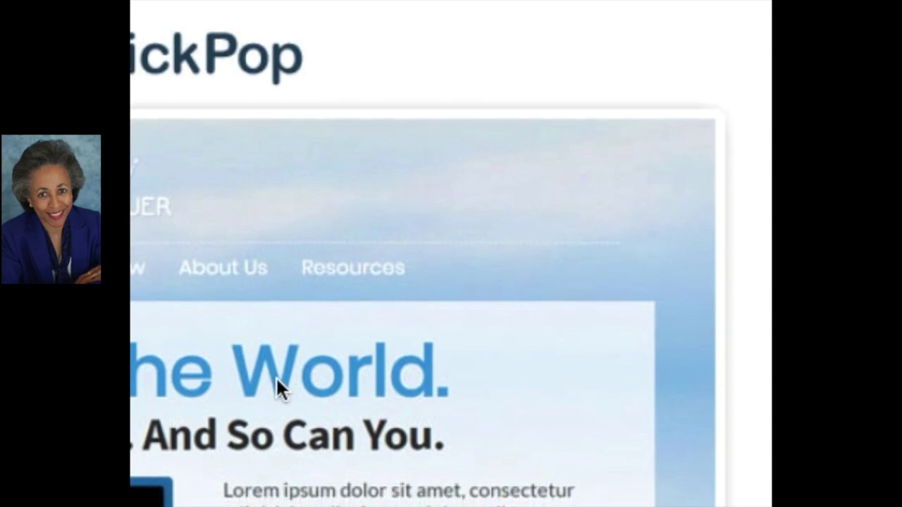
pyautogui.scroll(-10, 277, 395)
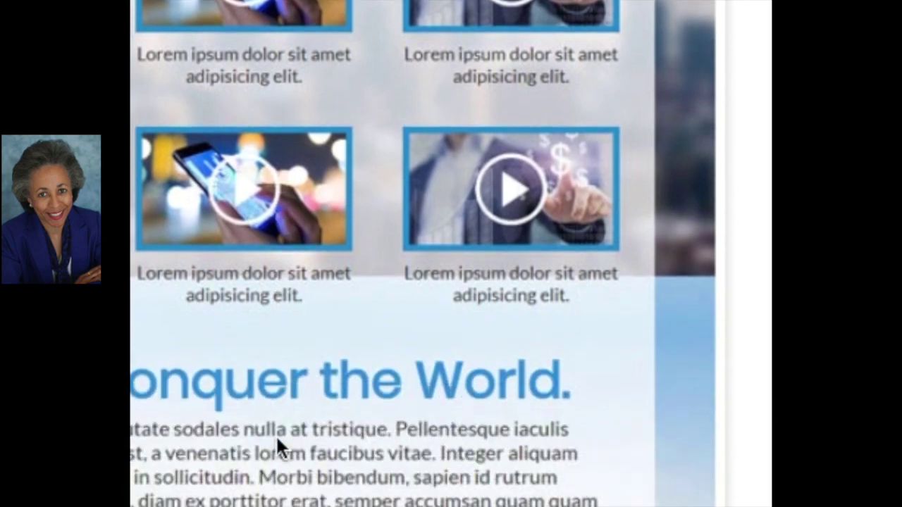
pyautogui.scroll(-2, 275, 467)
pyautogui.scroll(10, 275, 467)
pyautogui.scroll(8, 520, 14)
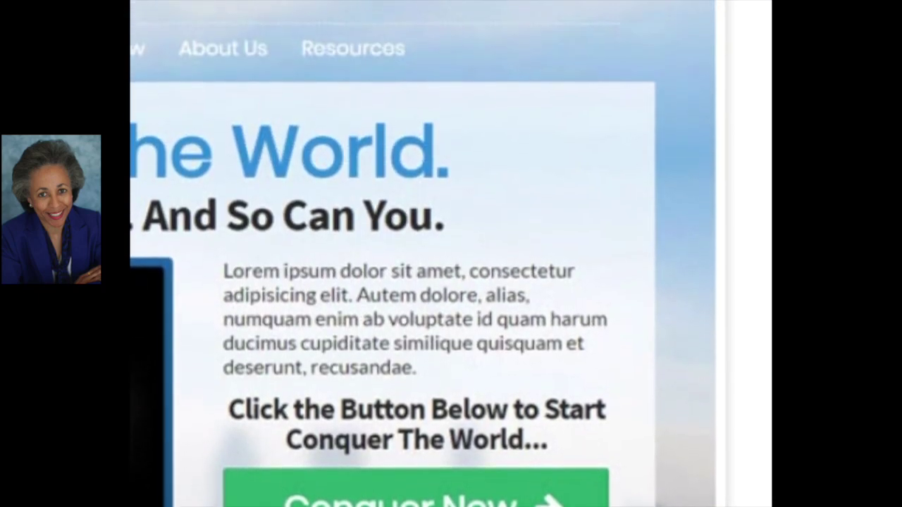
pyautogui.scroll(-8, 519, 14)
pyautogui.scroll(-10, 423, 254)
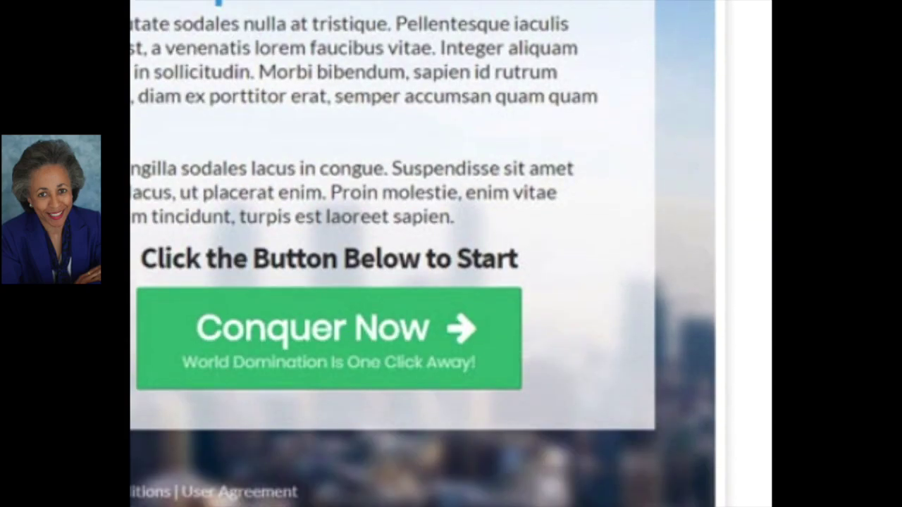